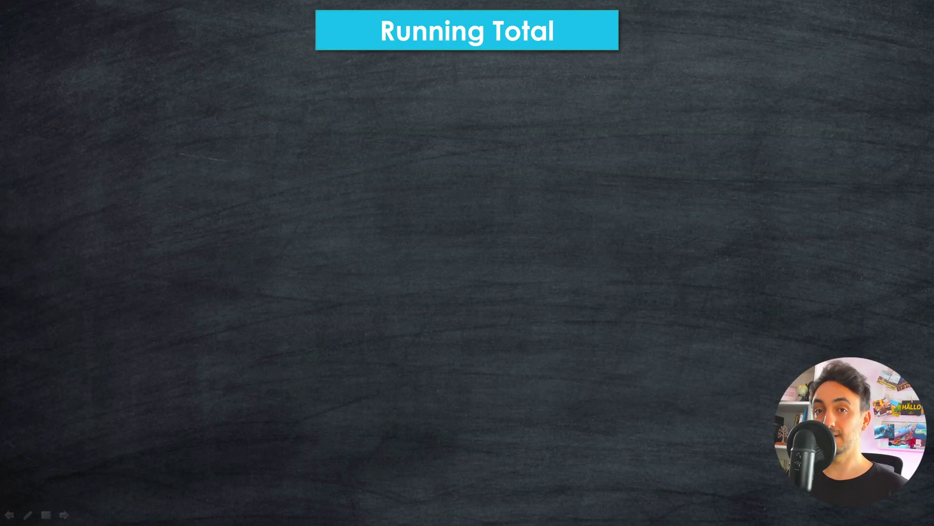
# - Reveal the running-total definition and month table, build Jan's running sum of 2.067, then show Feb's 523 sales
pyautogui.press('Right')
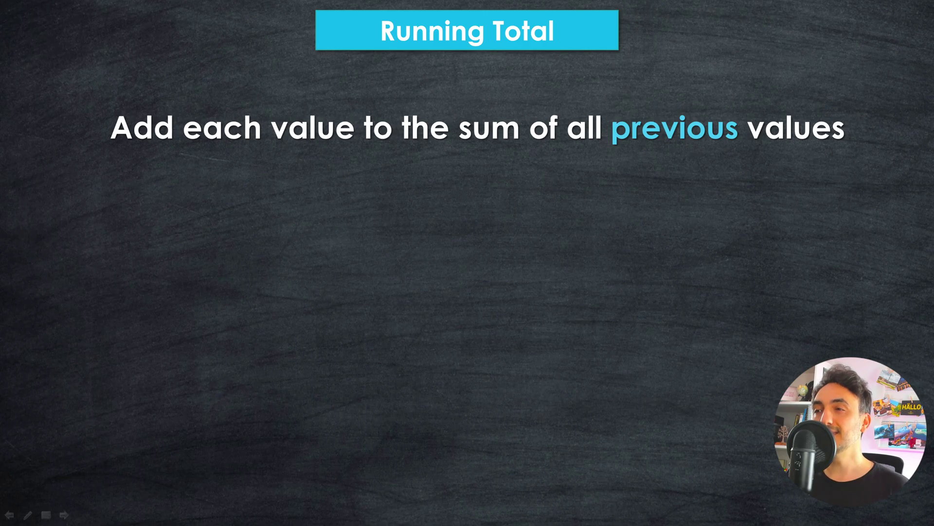
pyautogui.press('Right')
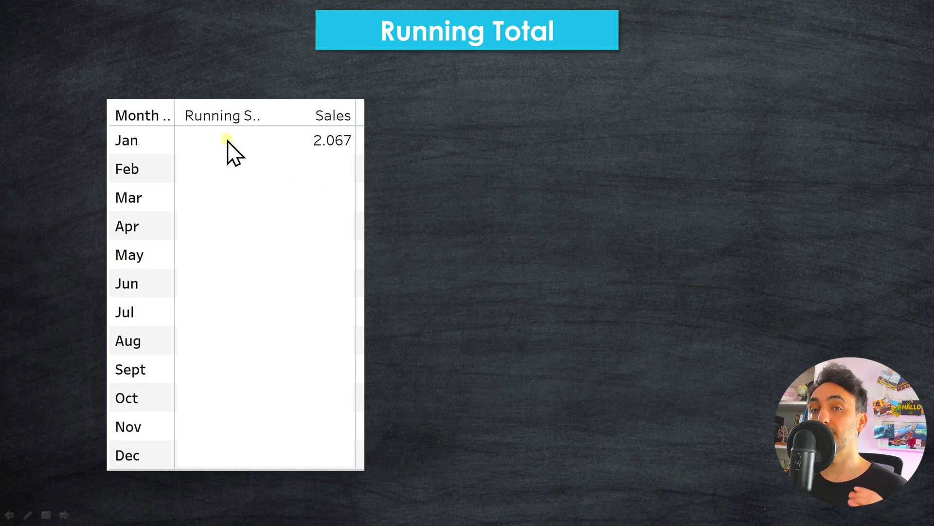
pyautogui.click(437, 200)
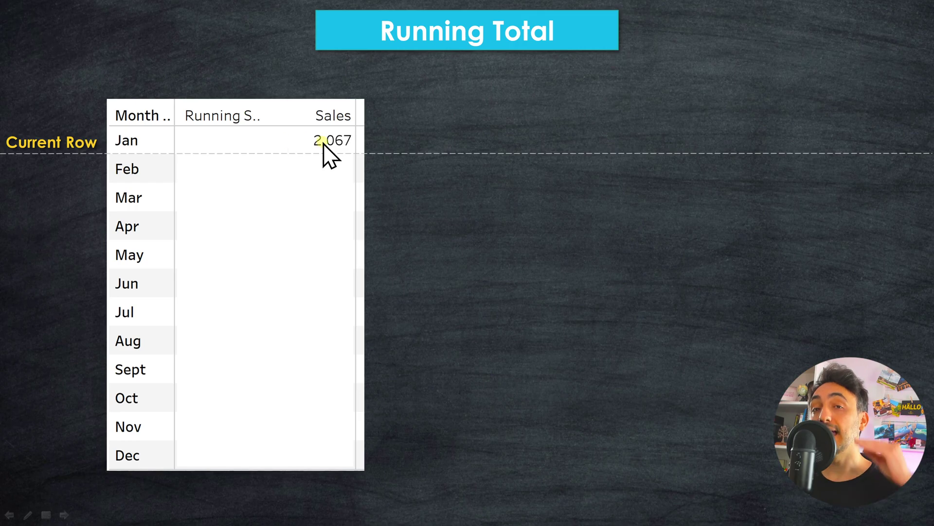
pyautogui.click(412, 191)
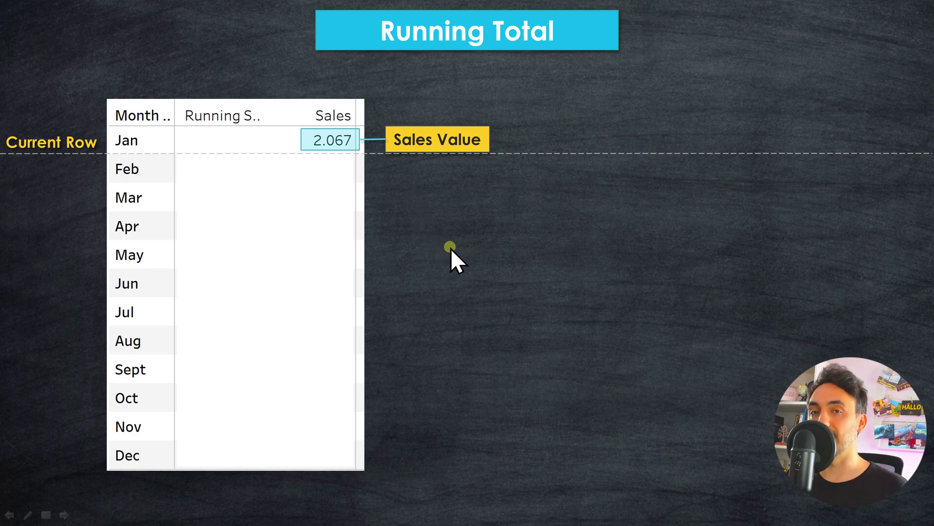
pyautogui.click(452, 247)
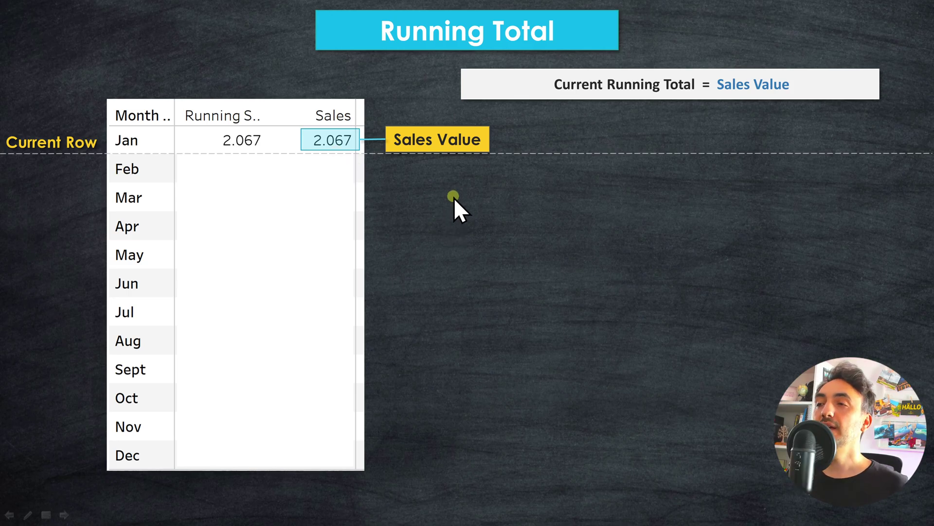
pyautogui.click(441, 203)
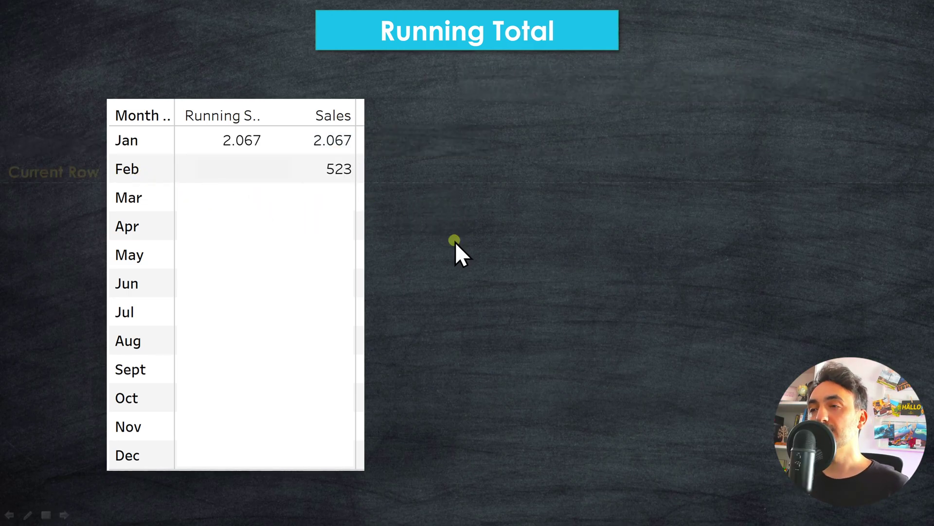
# - Highlight Feb's 523 and Jan's previous running value, show the general formula and 2590 result
pyautogui.click(403, 214)
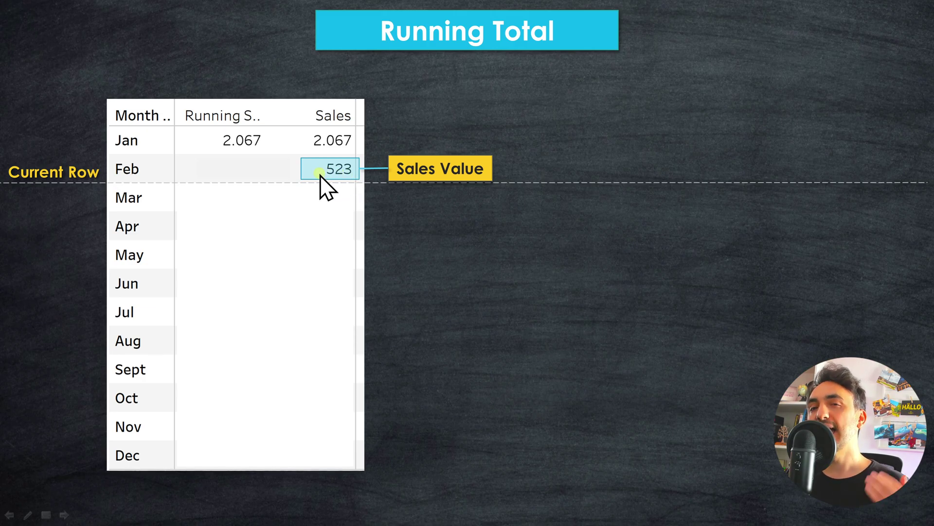
pyautogui.click(250, 154)
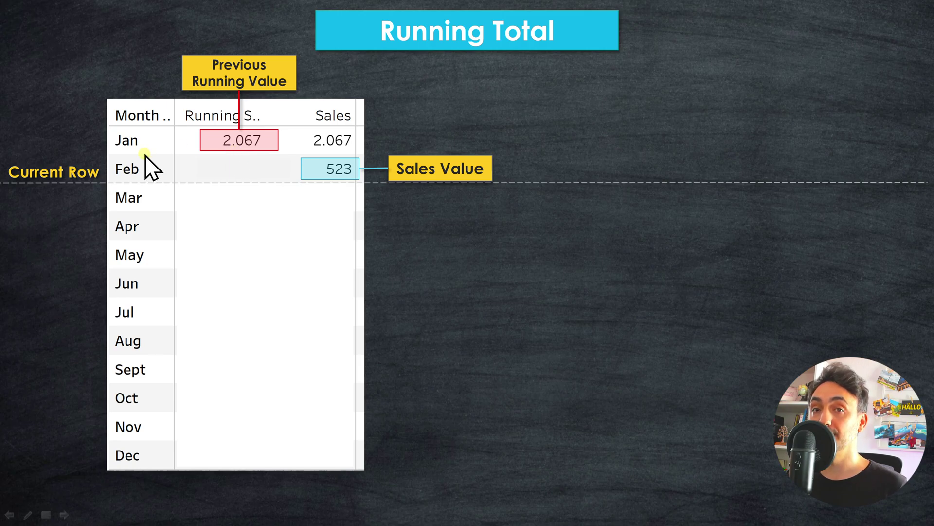
pyautogui.click(414, 214)
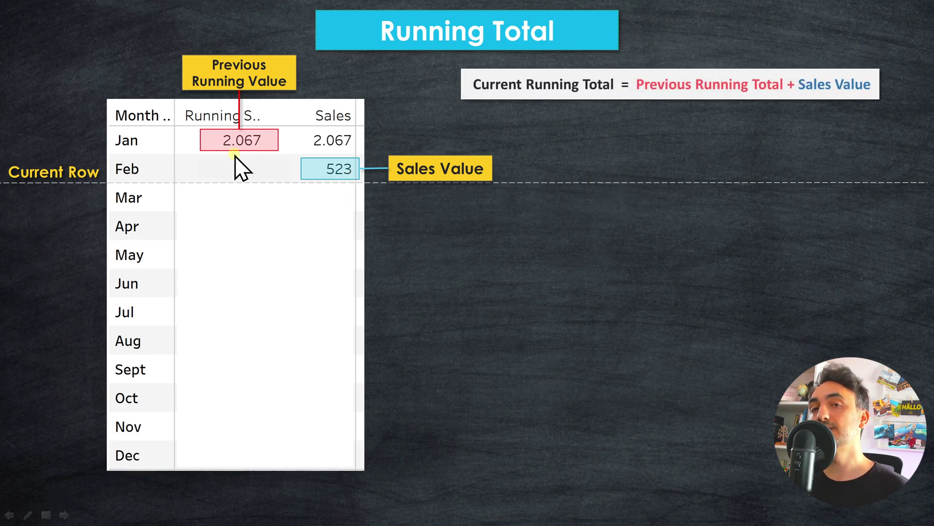
pyautogui.click(454, 210)
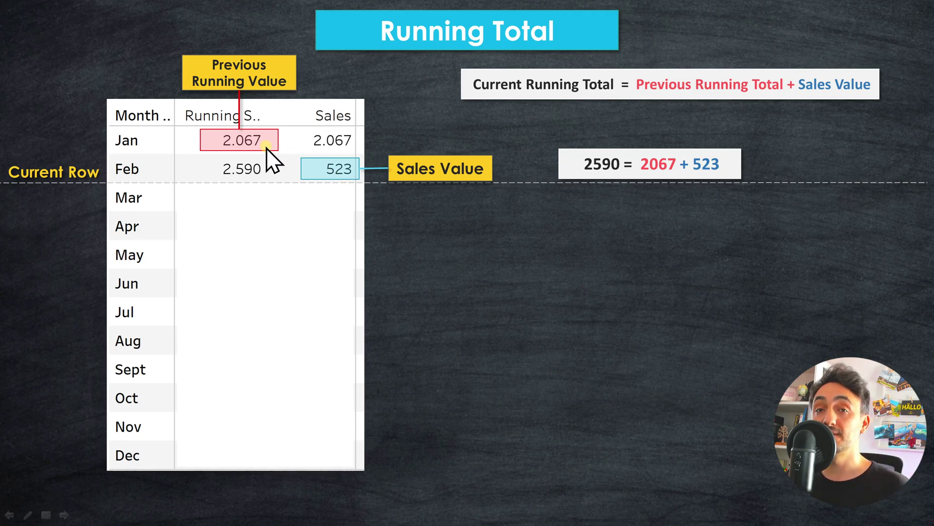
pyautogui.click(456, 268)
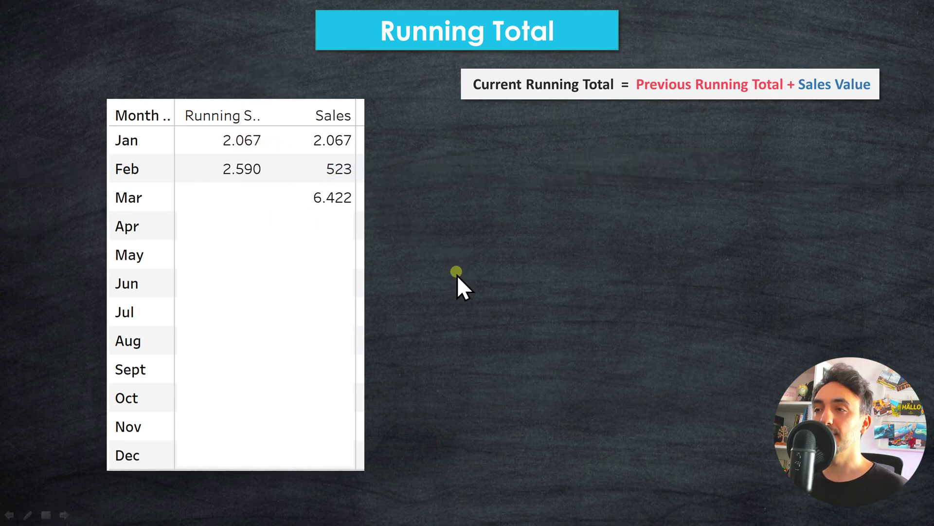
# - Build March's running total 9013 = 2590 + 6422, then fill April through November's running sums
pyautogui.click(458, 297)
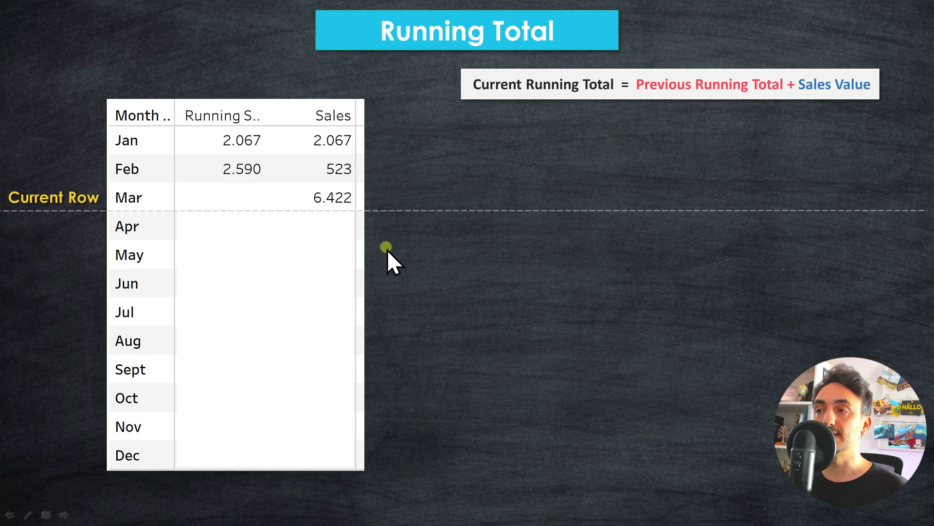
pyautogui.click(426, 290)
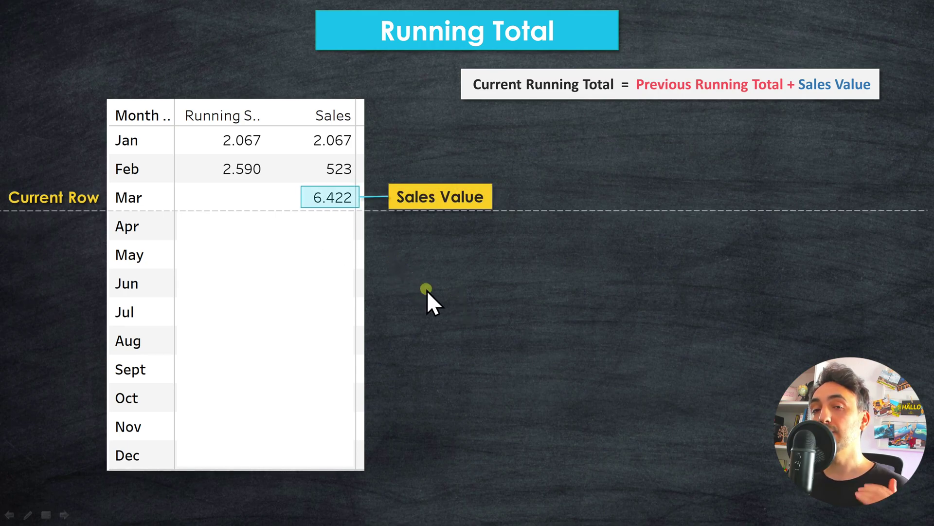
pyautogui.click(427, 291)
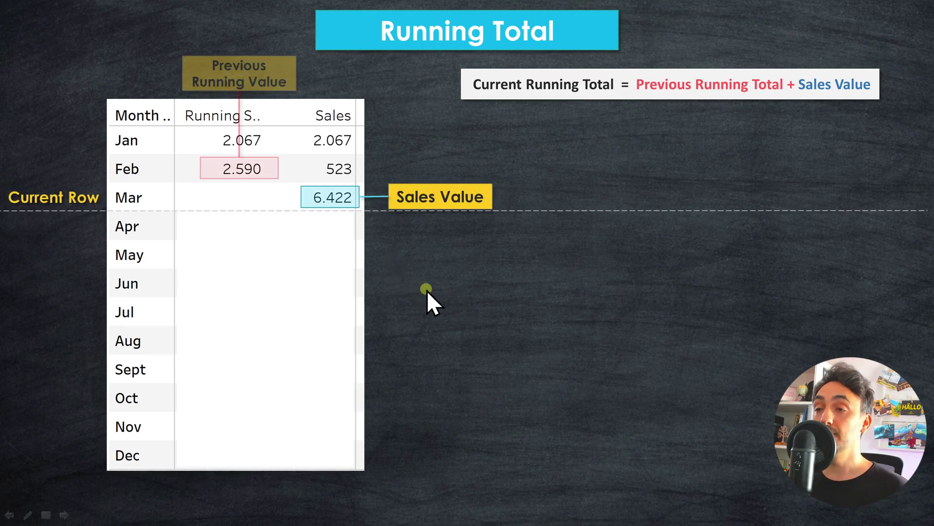
pyautogui.click(414, 288)
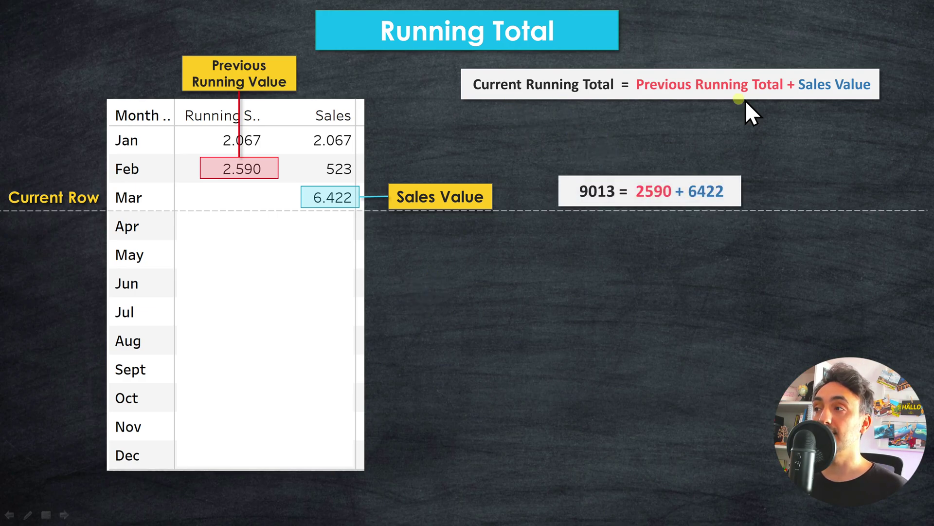
pyautogui.click(466, 280)
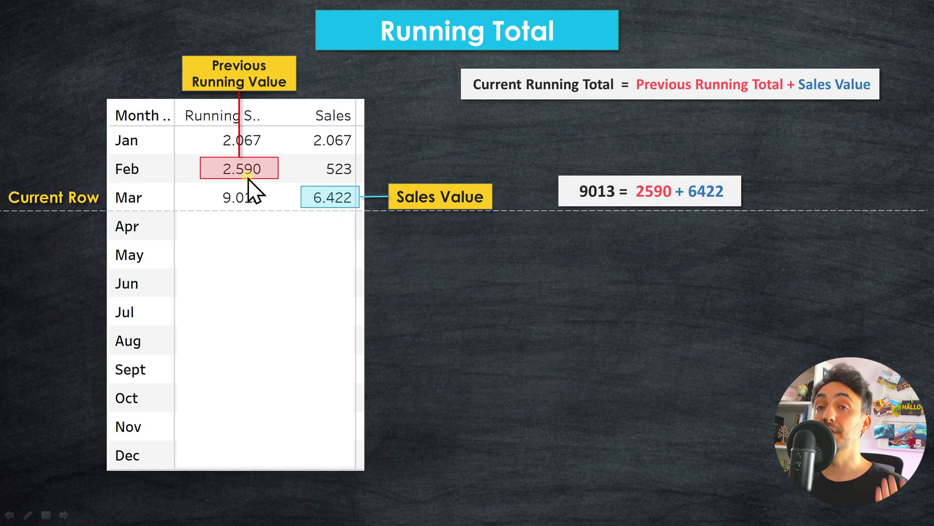
pyautogui.click(292, 349)
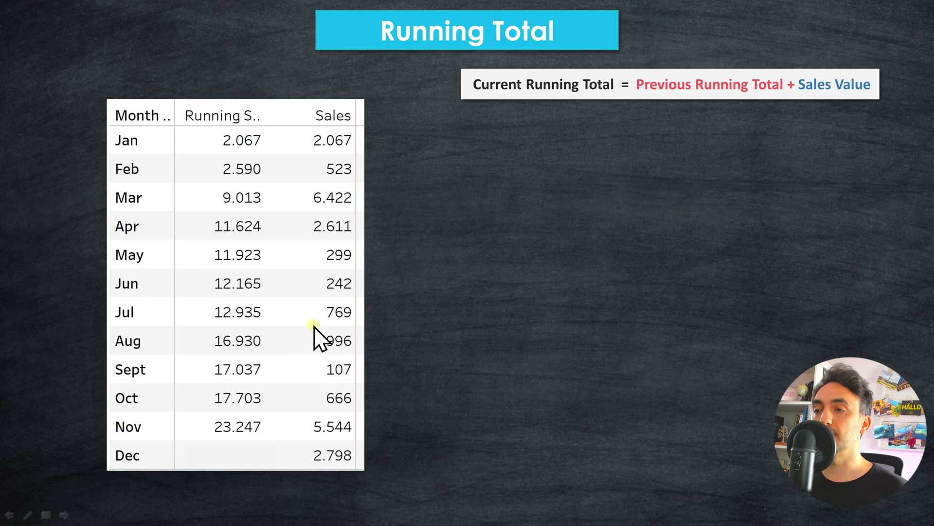
# - Mark December's row, its 2.798 sales and Nov's 23.247, then show 26045 = 23247 + 2798
pyautogui.click(344, 482)
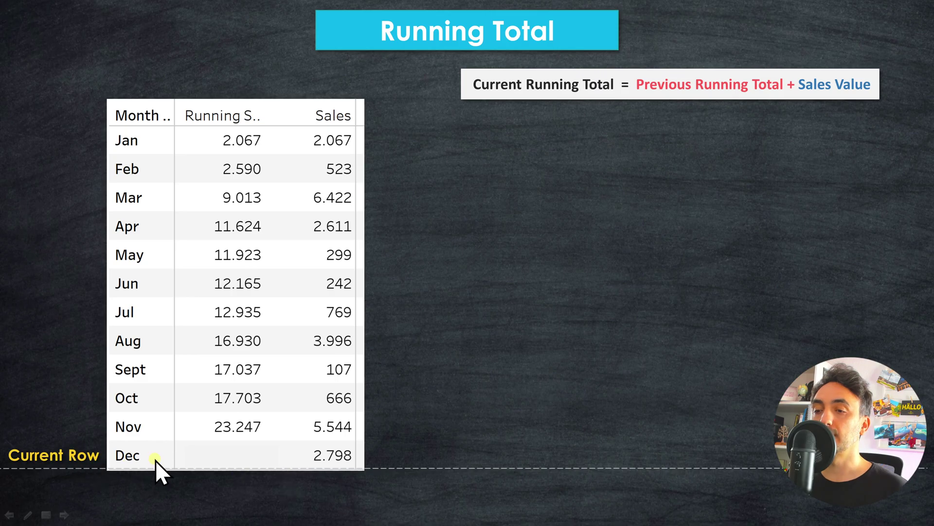
pyautogui.click(344, 480)
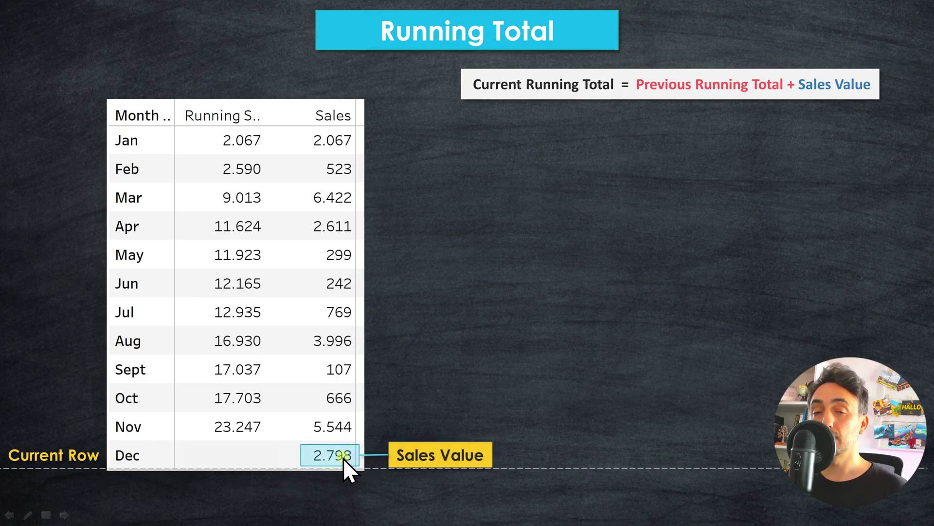
pyautogui.click(343, 475)
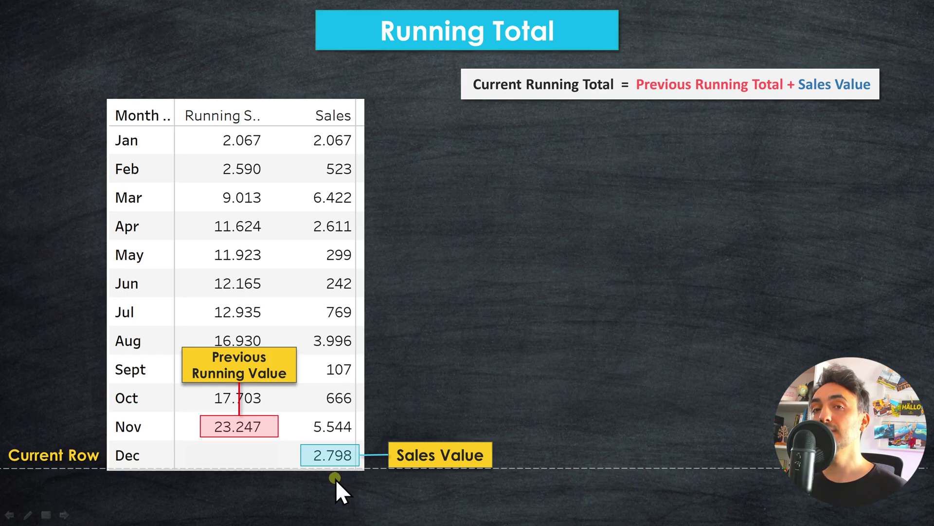
pyautogui.click(414, 428)
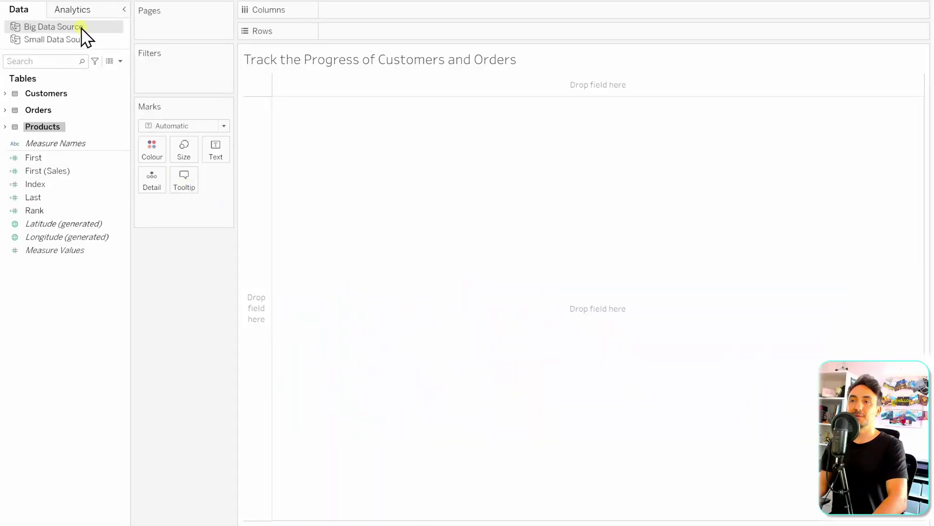
# - Put Category on Rows and Order Date on Columns as continuous months
pyautogui.click(5, 126)
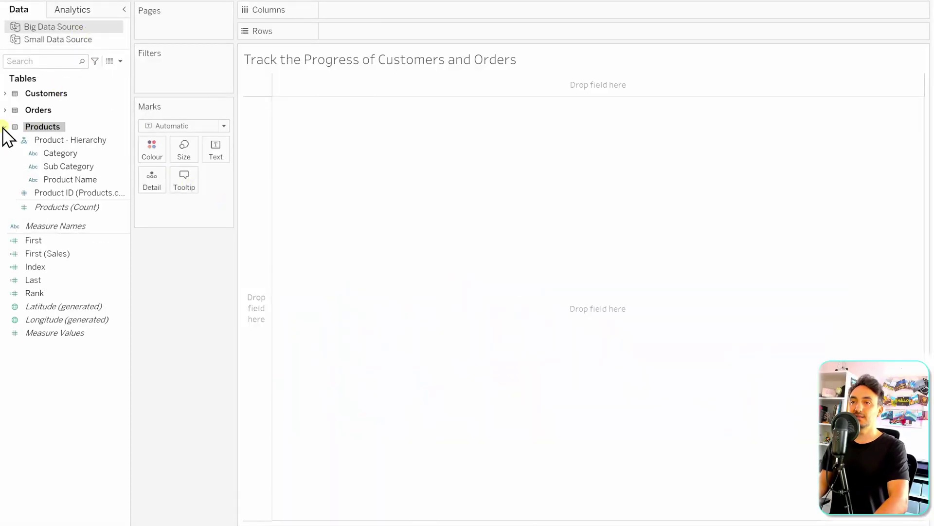
pyautogui.moveTo(63, 163); pyautogui.dragTo(340, 43)
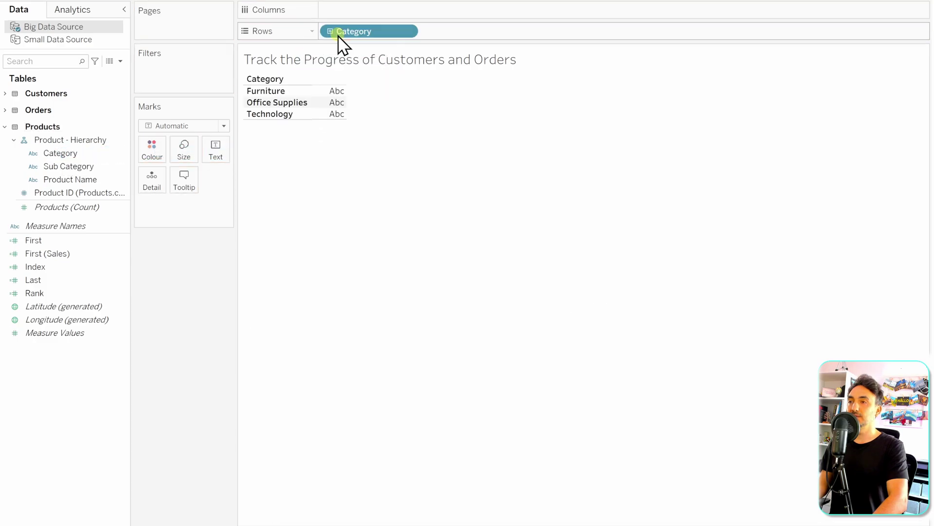
pyautogui.click(5, 126)
pyautogui.click(5, 110)
pyautogui.moveTo(54, 136)
pyautogui.mouseDown()
pyautogui.moveTo(324, 64)
pyautogui.moveTo(366, 11)
pyautogui.mouseUp()
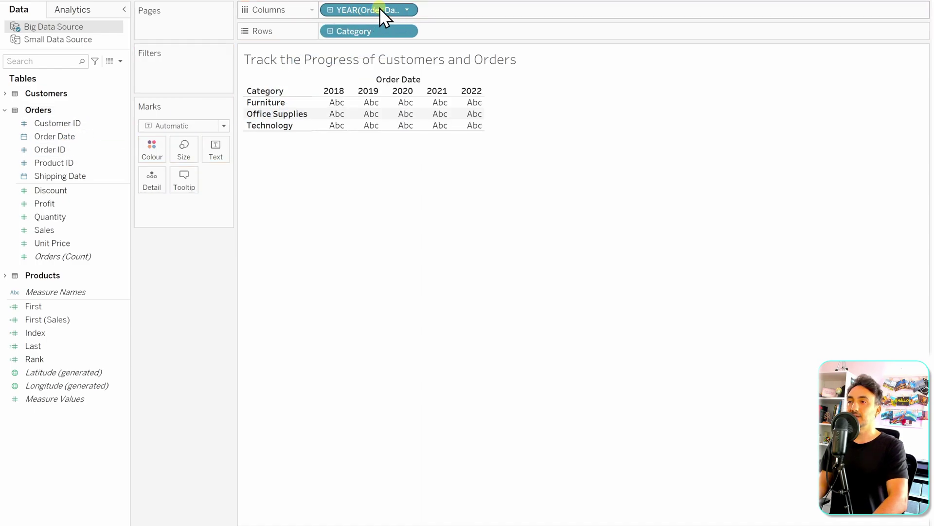
pyautogui.rightClick(380, 9)
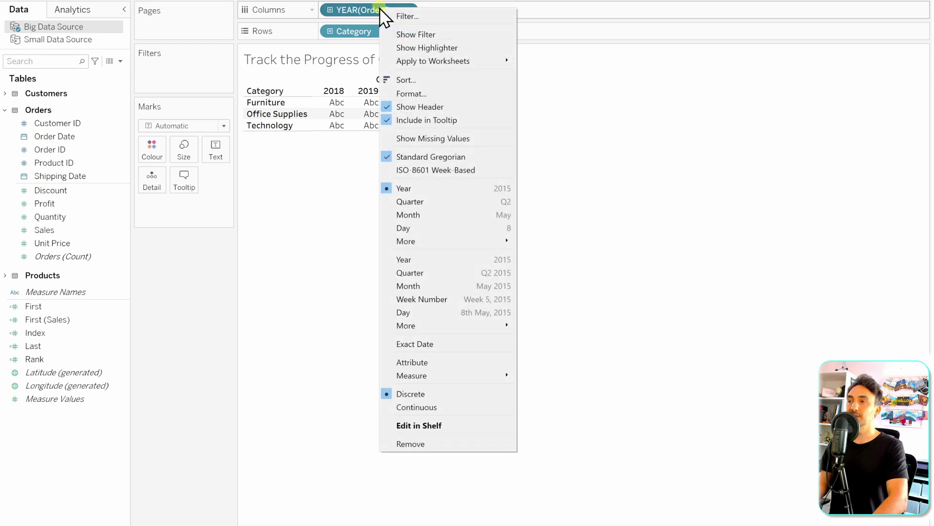
pyautogui.click(497, 286)
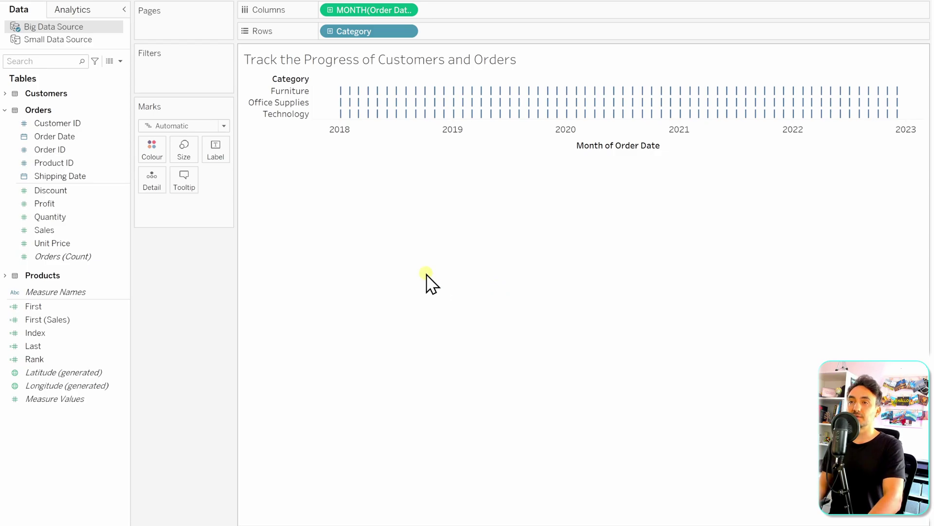
# - Add CNT(Customers) to Rows and set the mark type to Bar
pyautogui.click(6, 94)
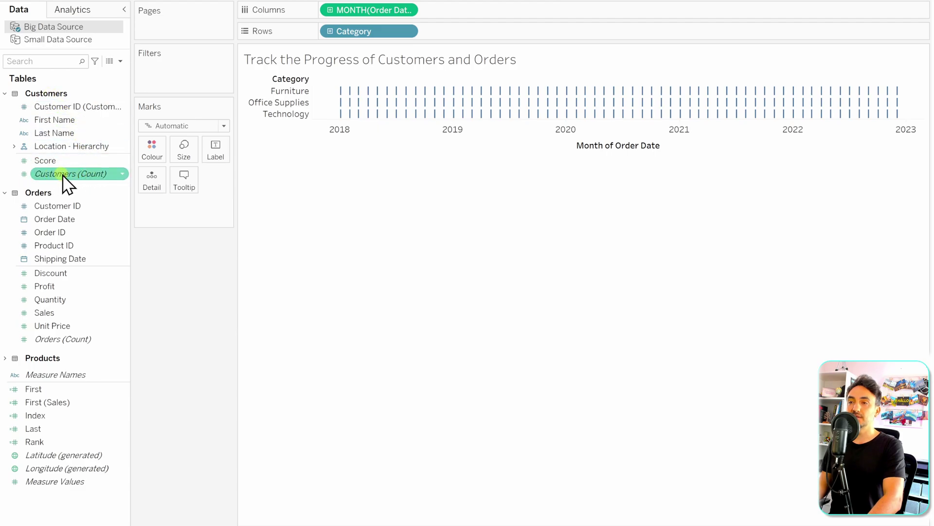
pyautogui.moveTo(65, 176); pyautogui.dragTo(469, 32)
pyautogui.moveTo(363, 203)
pyautogui.click(189, 128)
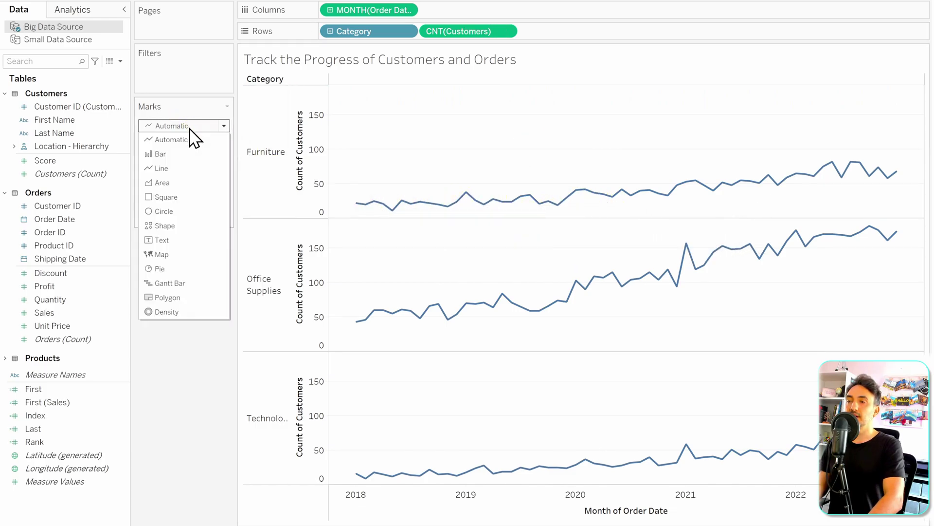
pyautogui.click(199, 155)
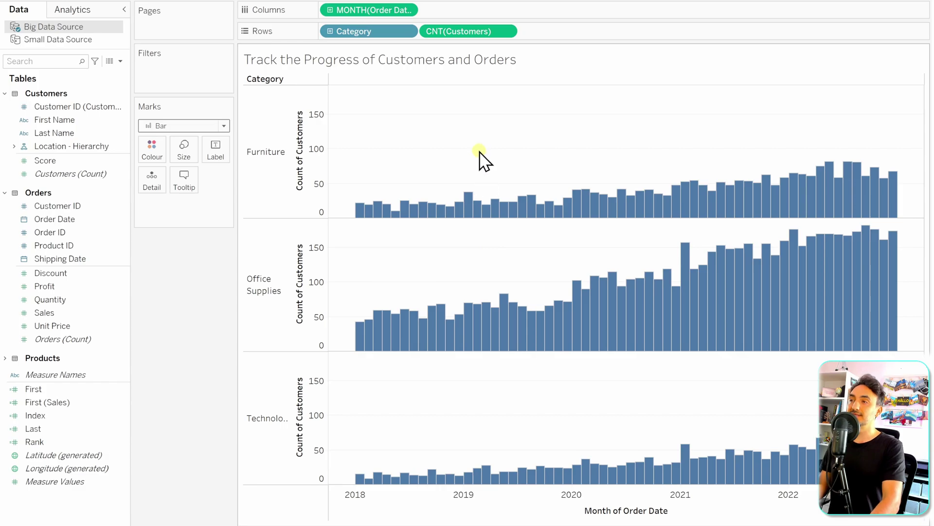
# - Apply a Running Total quick table calculation to the CNT(Customers) pill
pyautogui.rightClick(470, 27)
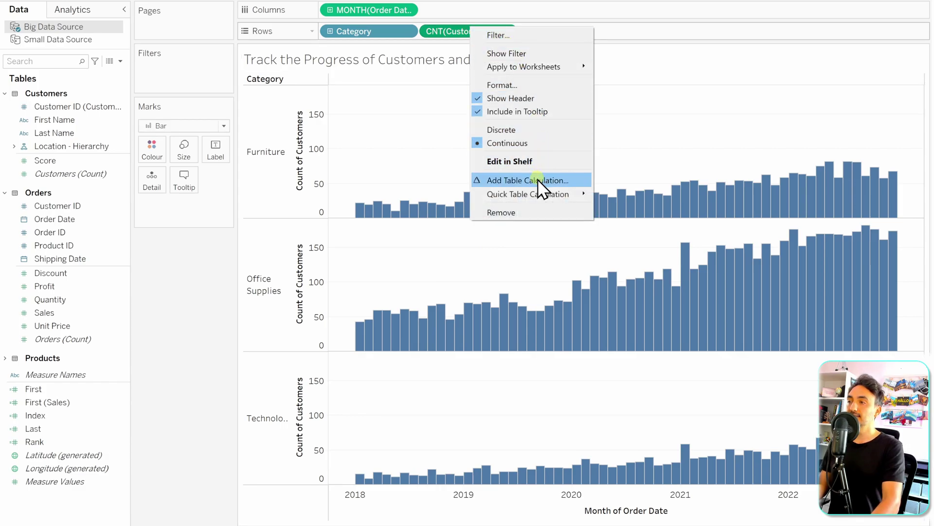
pyautogui.moveTo(545, 191)
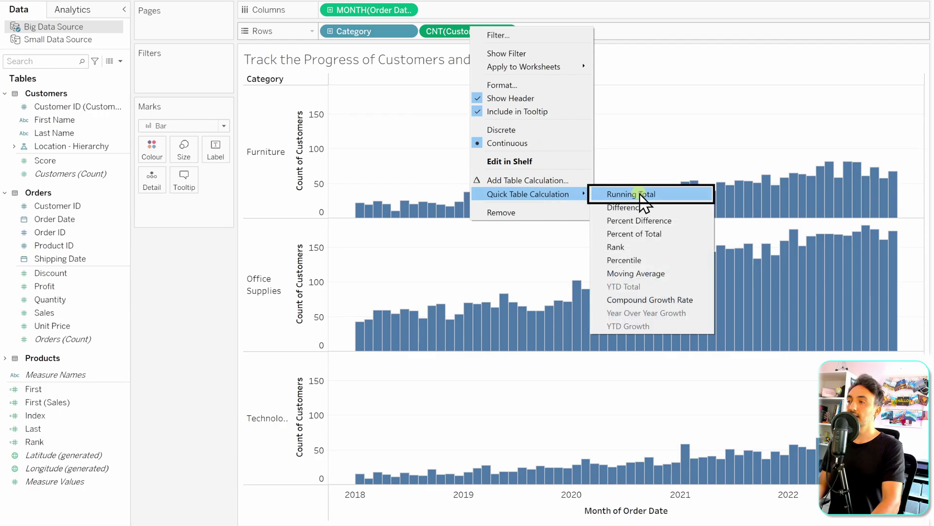
pyautogui.click(681, 197)
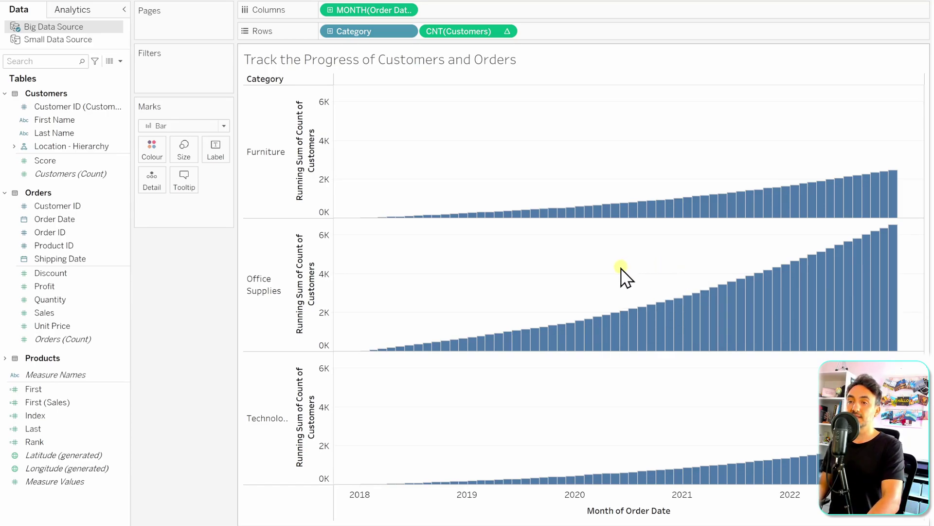
# - Add CNT(Orders) to Rows beside CNT(Customers) as a running total of order counts
pyautogui.moveTo(72, 340); pyautogui.dragTo(573, 41)
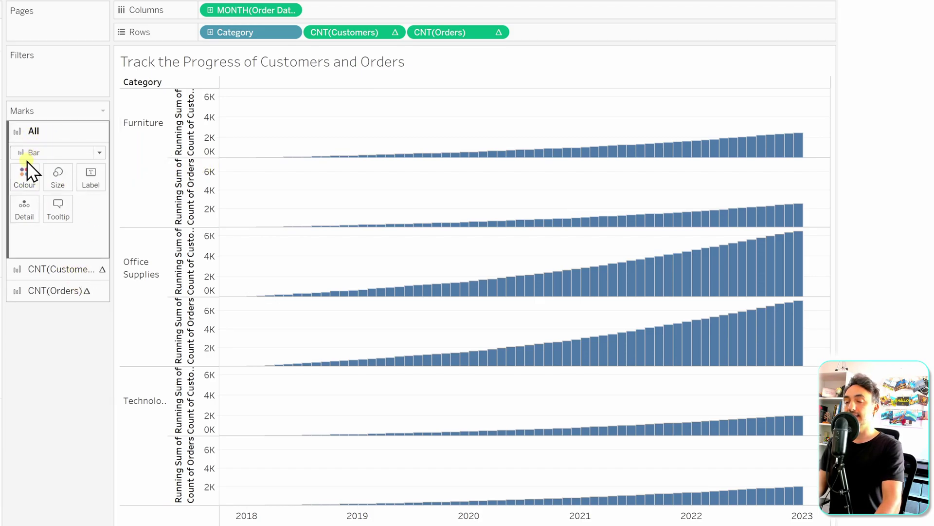
pyautogui.moveTo(352, 150)
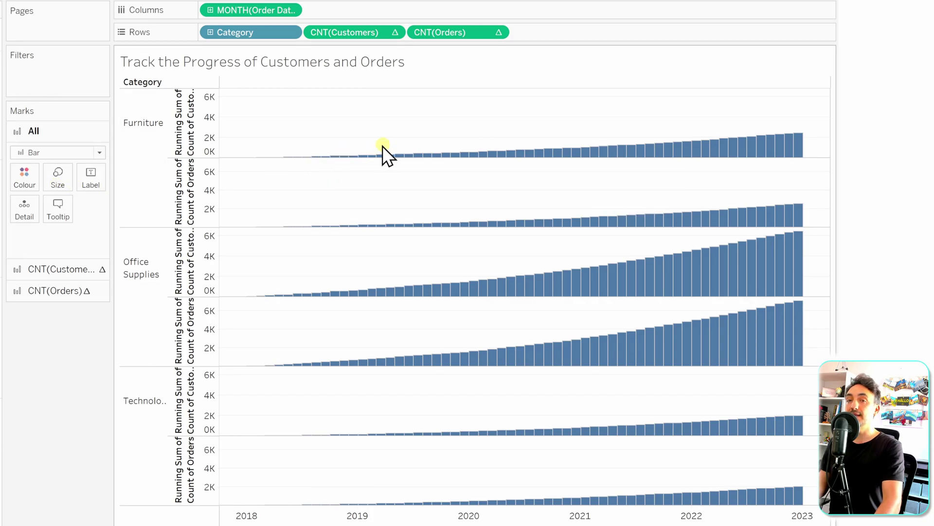
# - Make the CNT(Orders) marks a 76%-opacity line and colour all marks by Measure Names
pyautogui.click(60, 291)
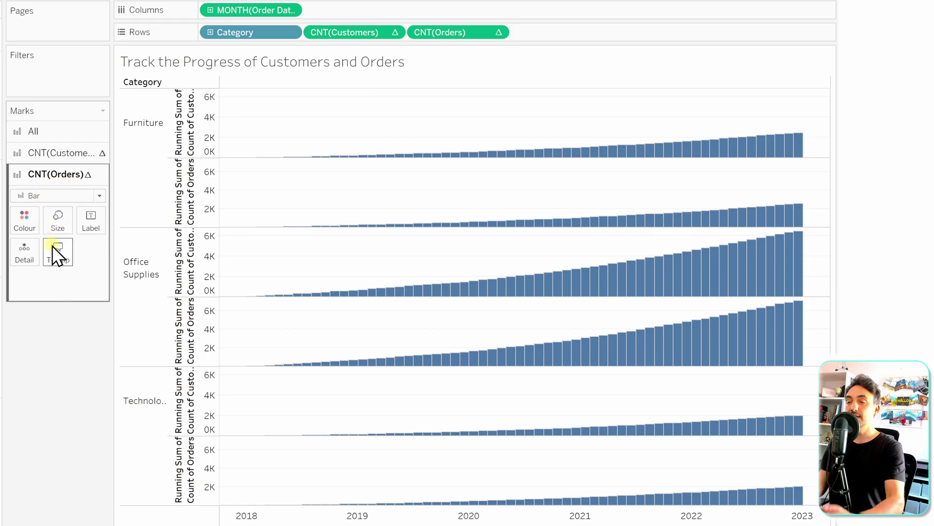
pyautogui.click(45, 198)
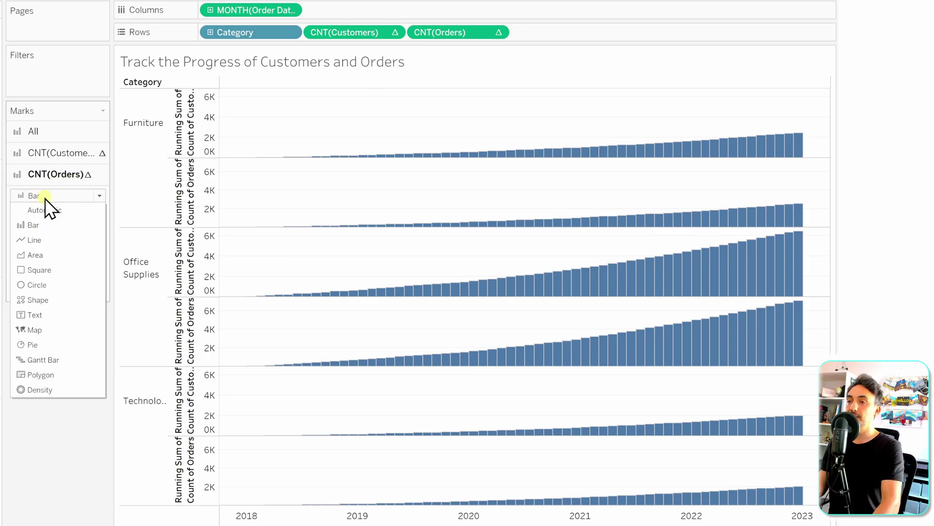
pyautogui.click(53, 241)
pyautogui.click(31, 228)
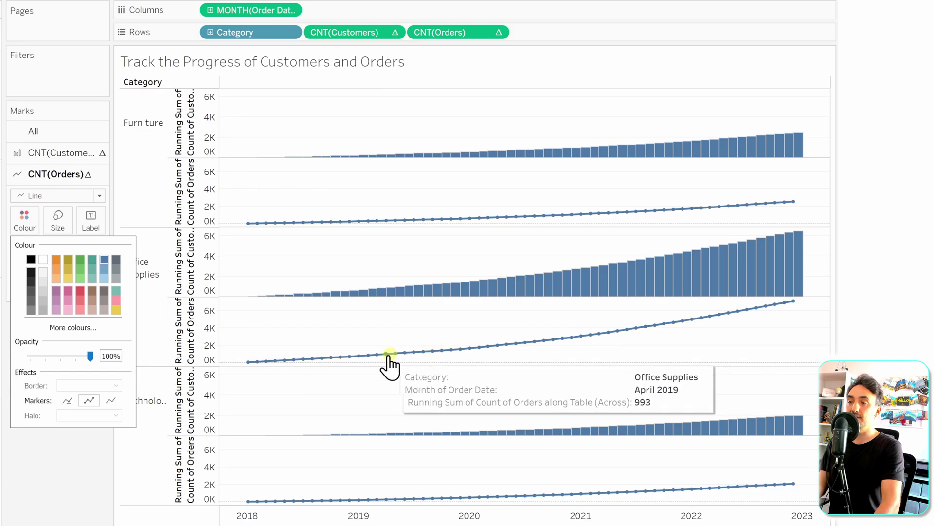
pyautogui.moveTo(91, 356); pyautogui.dragTo(68, 356)
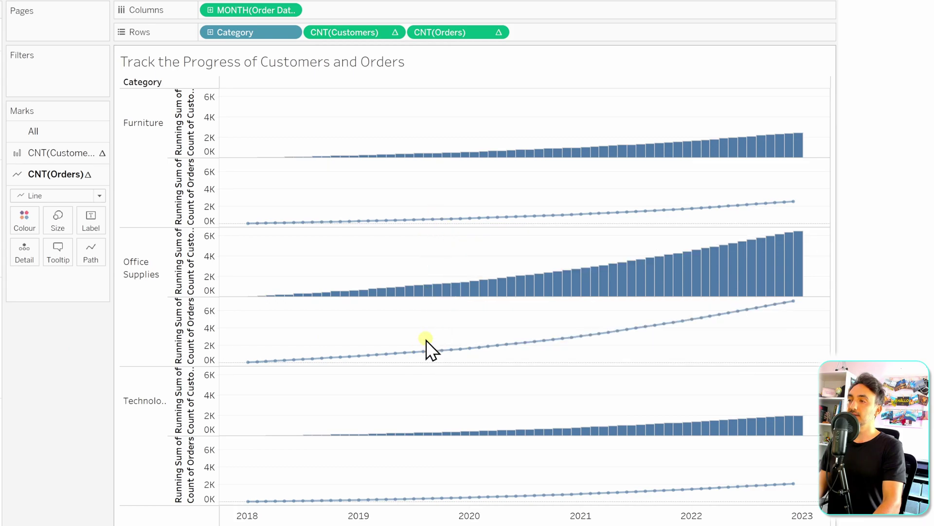
pyautogui.click(48, 133)
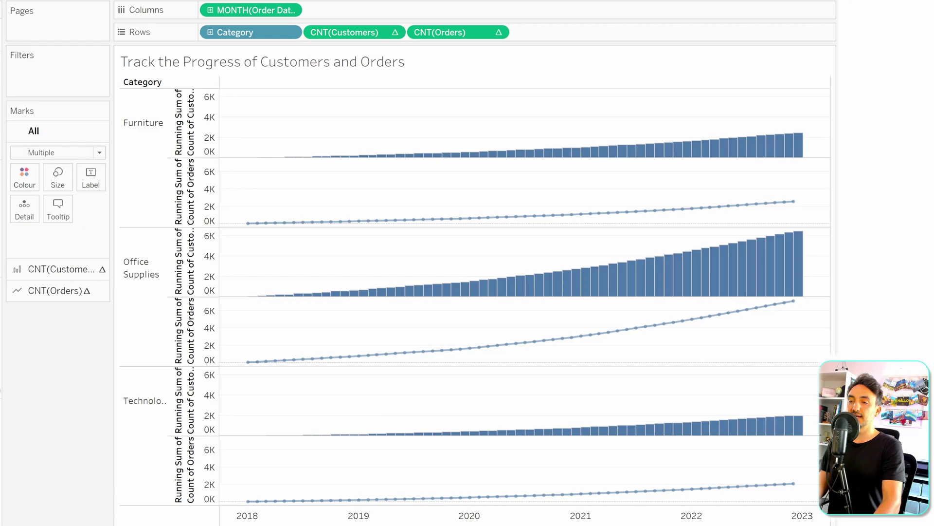
pyautogui.moveTo(5, 389); pyautogui.dragTo(24, 182)
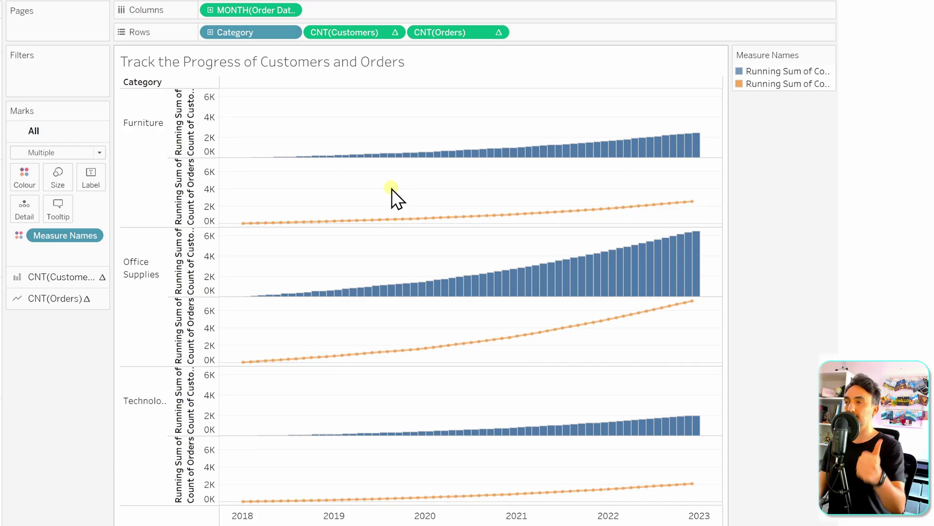
# - Set CNT(Orders) to Dual Axis so the orders line overlays the customer bars
pyautogui.rightClick(463, 32)
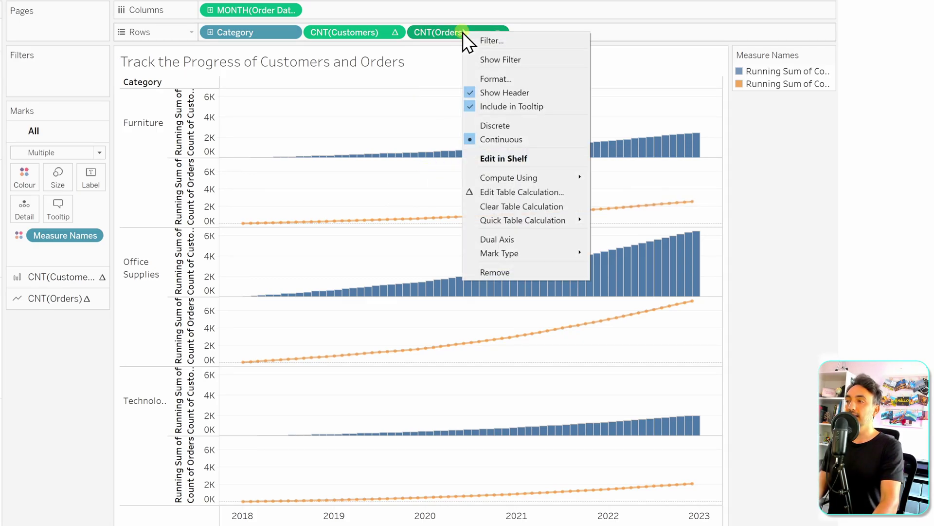
pyautogui.click(533, 239)
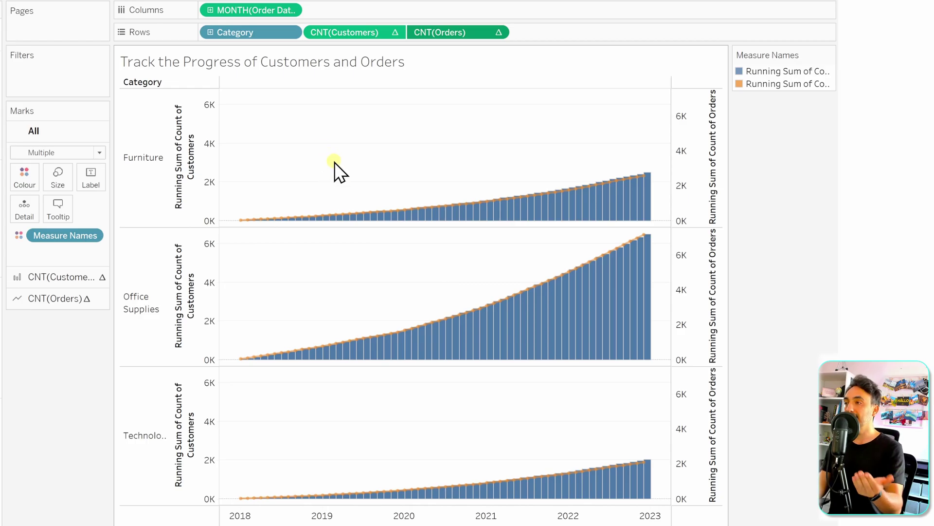
pyautogui.click(545, 263)
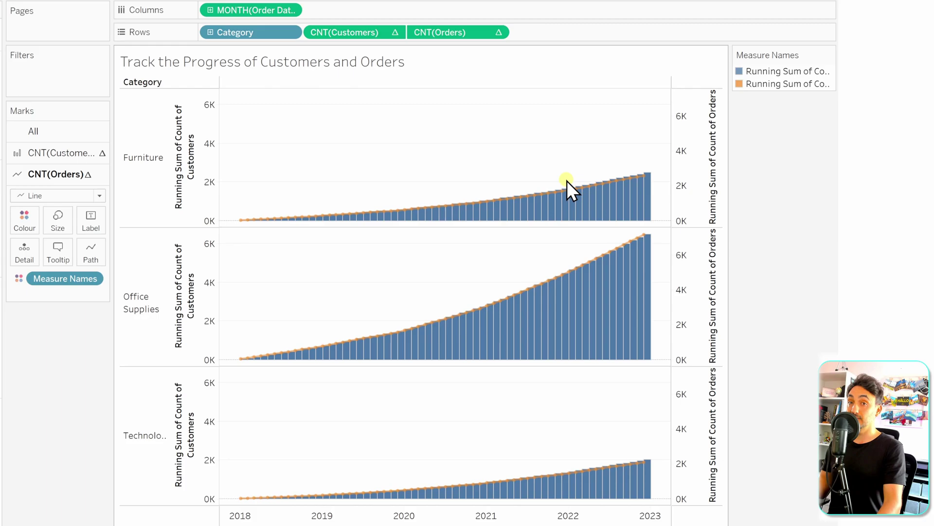
# - Synchronise the right-hand CNT(Orders) axis with the customers axis and hide its header
pyautogui.rightClick(684, 153)
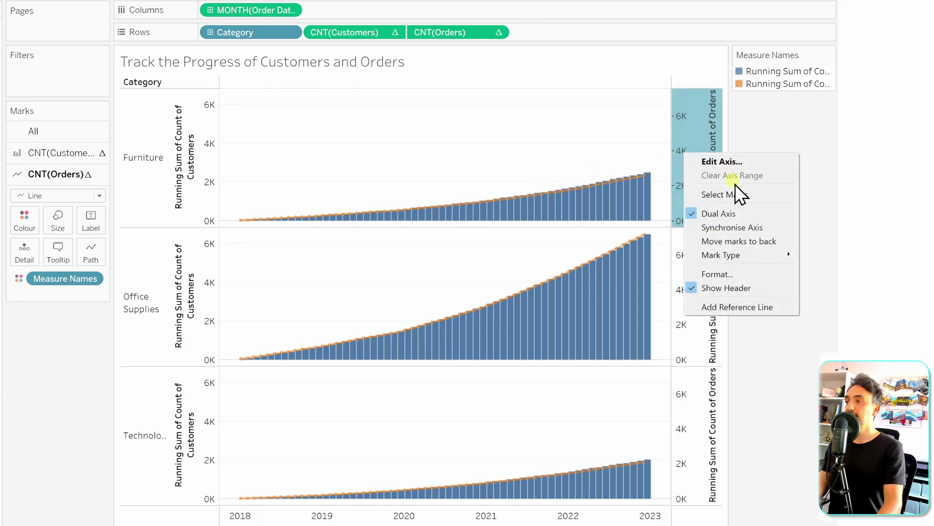
pyautogui.click(745, 228)
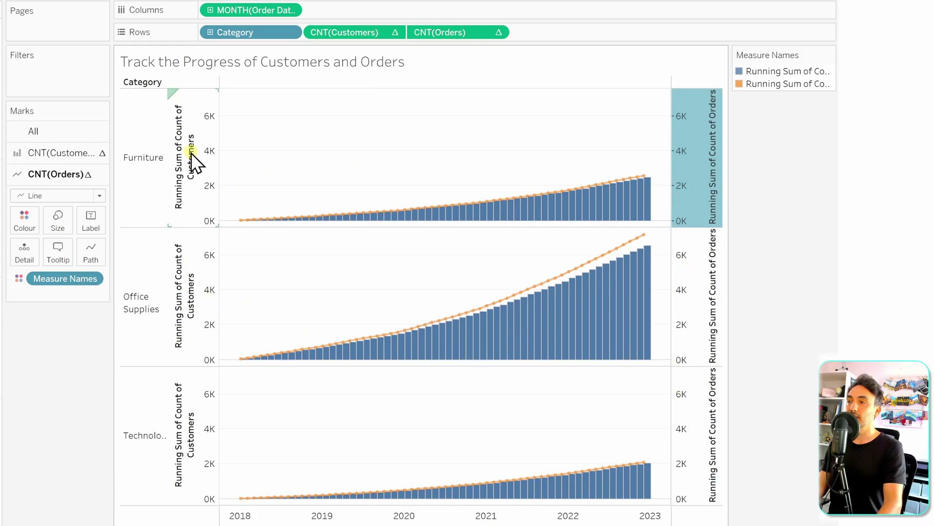
pyautogui.rightClick(688, 136)
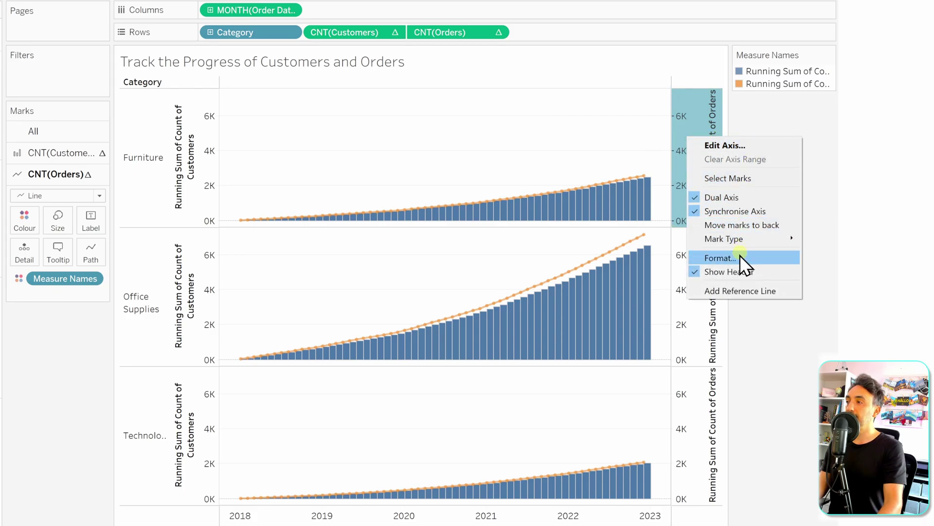
pyautogui.click(735, 269)
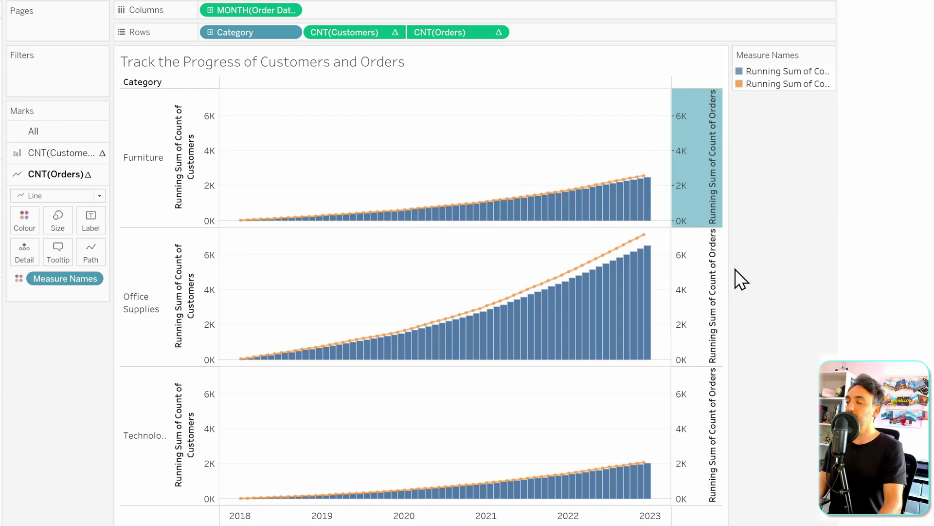
# - Clear the left customers axis title so only its value labels remain beside each category
pyautogui.rightClick(193, 145)
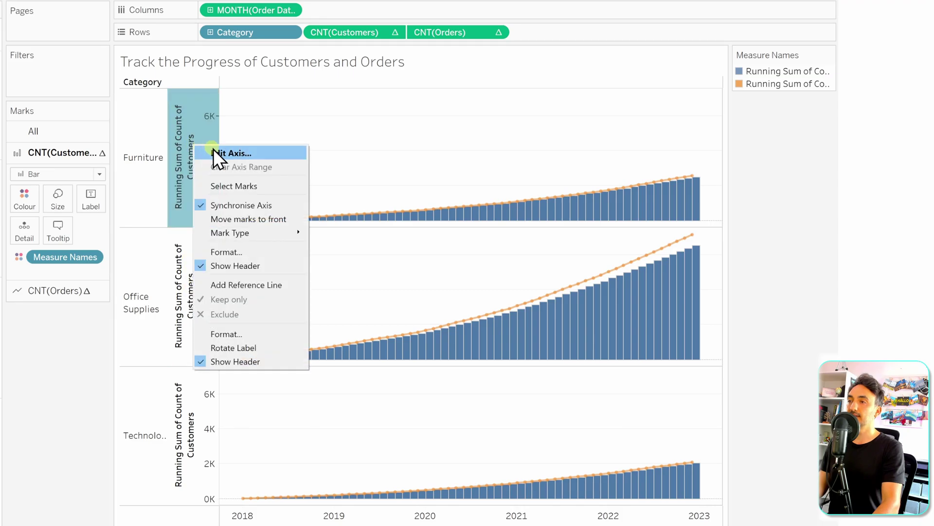
pyautogui.click(248, 152)
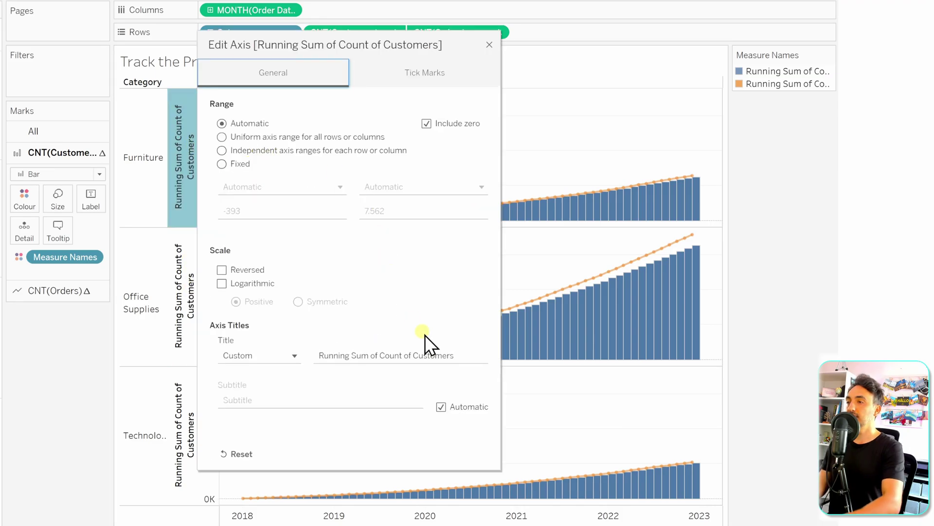
pyautogui.moveTo(463, 355); pyautogui.dragTo(313, 355)
pyautogui.press('BackSpace')
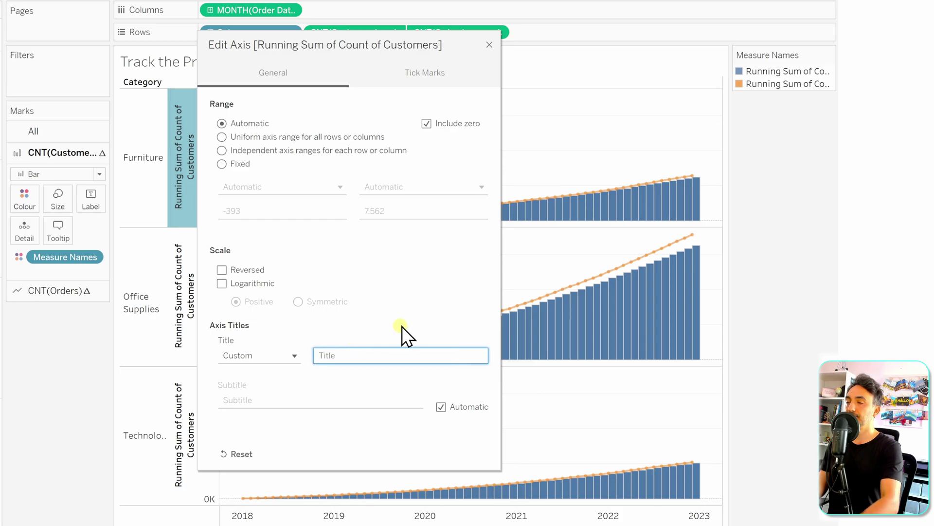
pyautogui.click(489, 45)
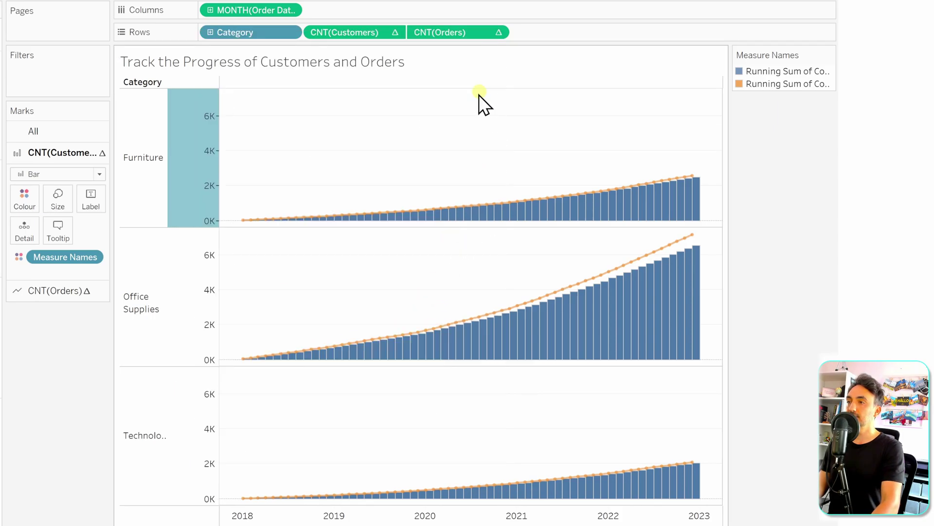
pyautogui.click(443, 172)
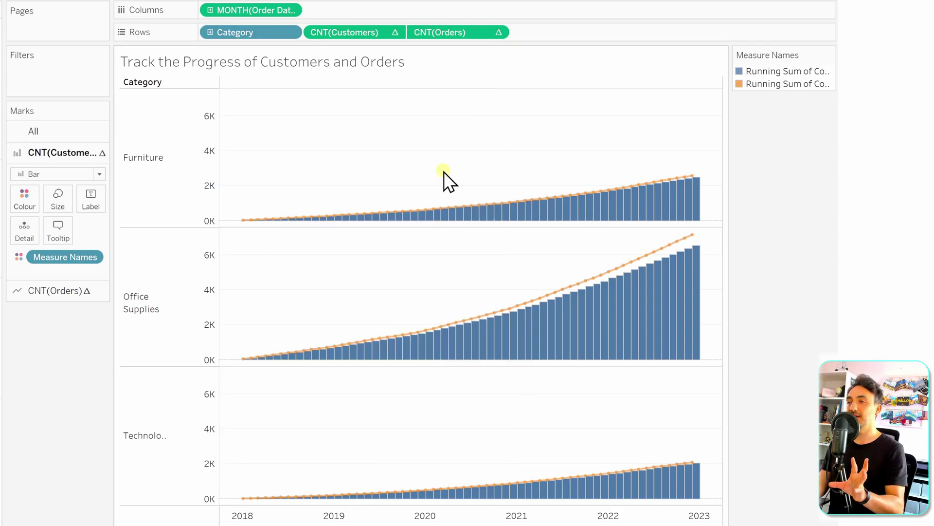